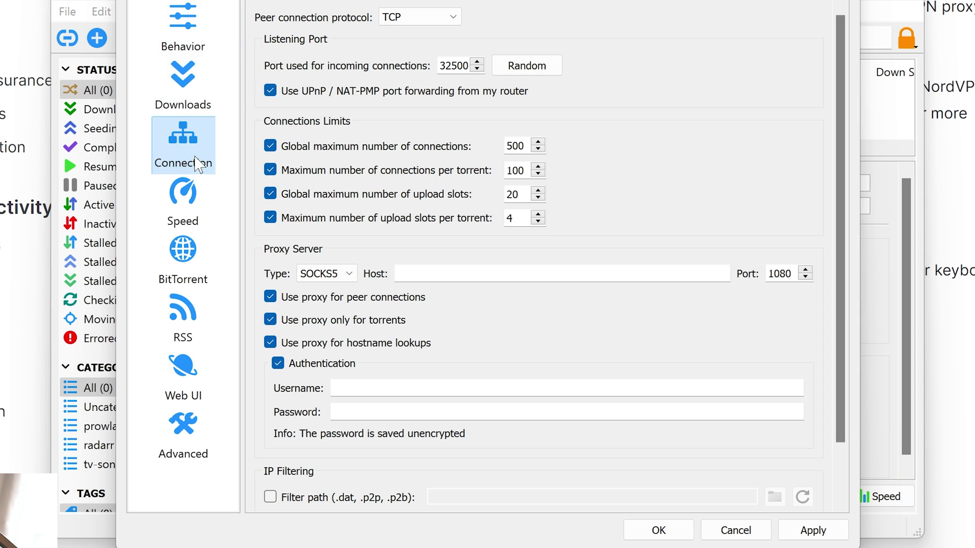
Keep SOCKS5 selected as the proxy server type in the Connection options.
{"action": "left_click", "coordinate": [345, 282]}
{"action": "left_click", "coordinate": [341, 316]}
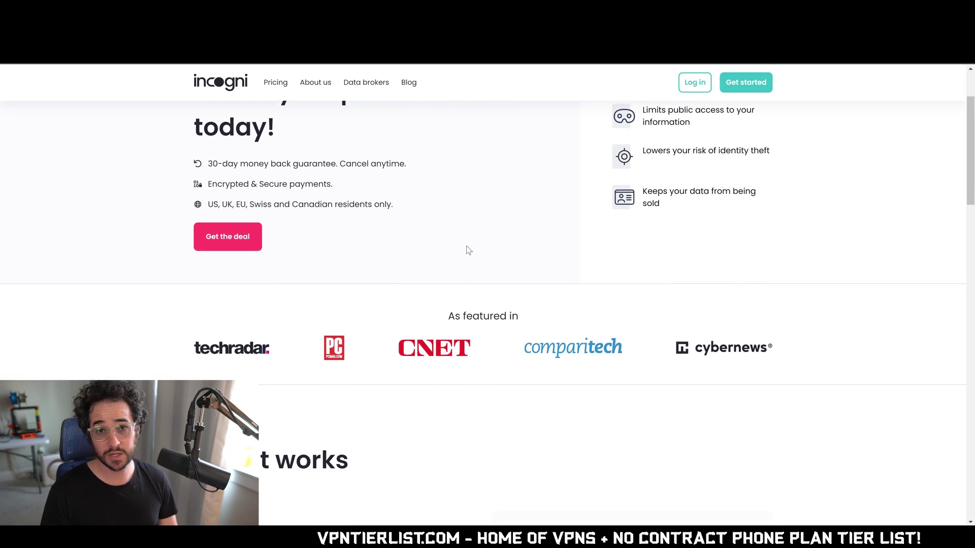
{"action": "scroll", "coordinate": [503, 274], "scroll_direction": "up", "scroll_amount": 2}
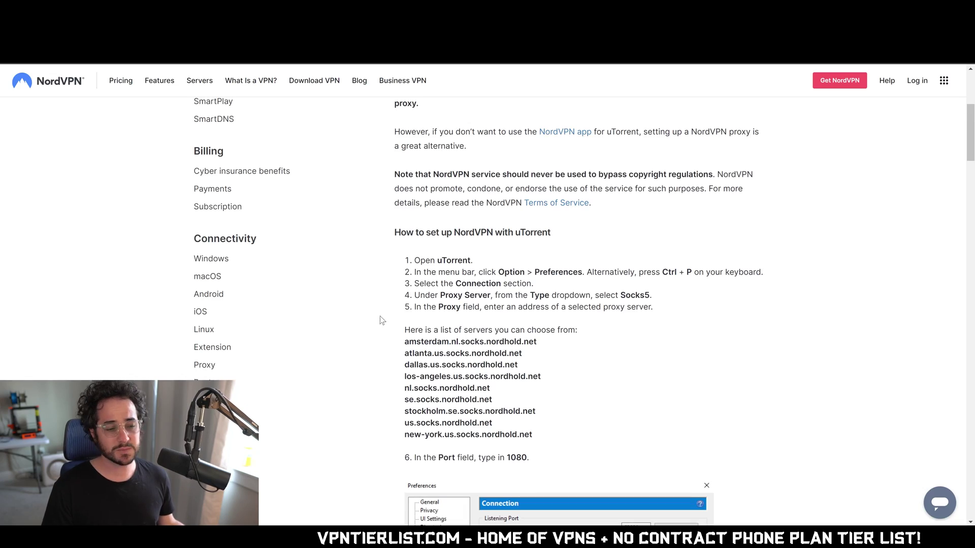
{"action": "scroll", "coordinate": [382, 320], "scroll_direction": "down", "scroll_amount": 3}
{"action": "scroll", "coordinate": [528, 266], "scroll_direction": "down", "scroll_amount": 1}
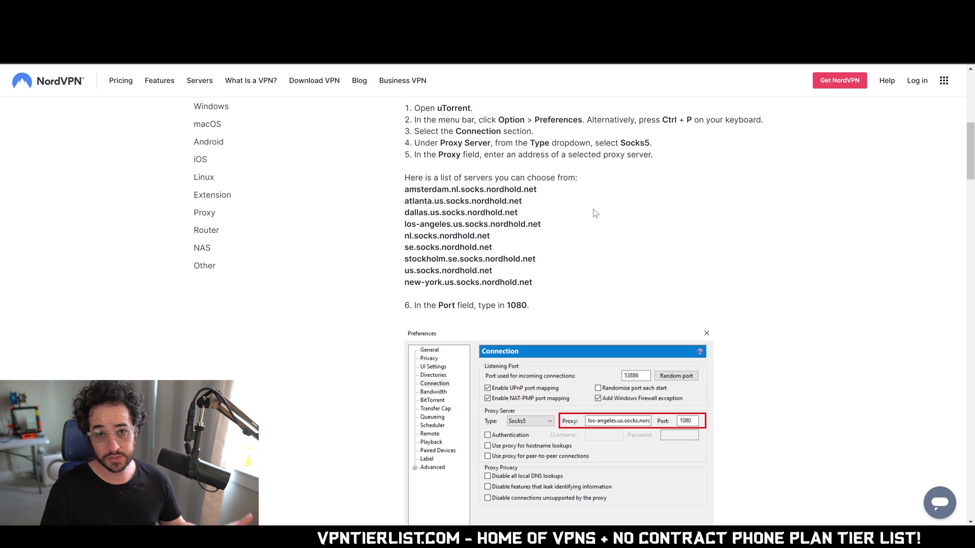
{"action": "scroll", "coordinate": [597, 188], "scroll_direction": "down", "scroll_amount": 1}
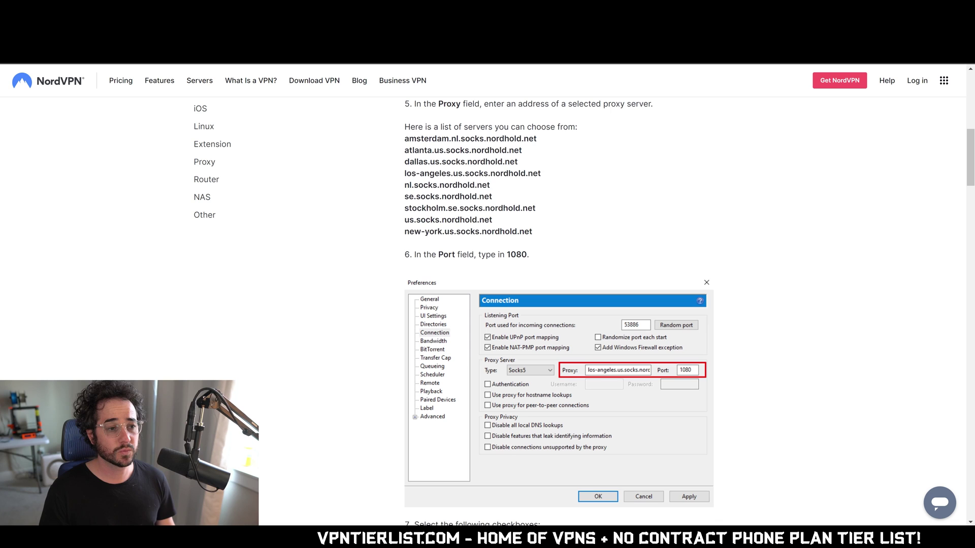
Highlight the full list of NordVPN SOCKS5 server addresses in the guide's step 6.
{"action": "left_click_drag", "start_coordinate": [544, 235], "coordinate": [401, 145]}
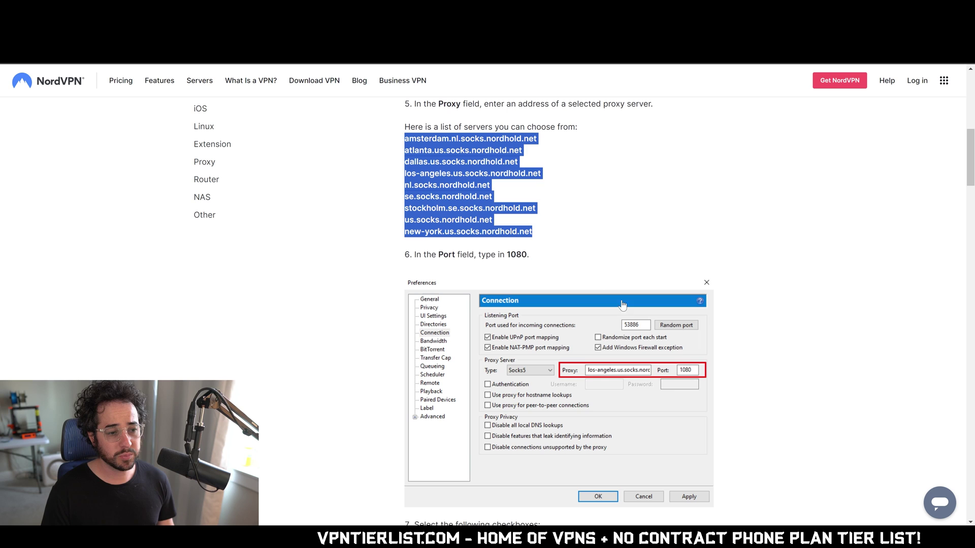
Select the los-angeles.us.socks.nordhold.net server address in the NordVPN guide.
{"action": "key", "text": "alt+Tab"}
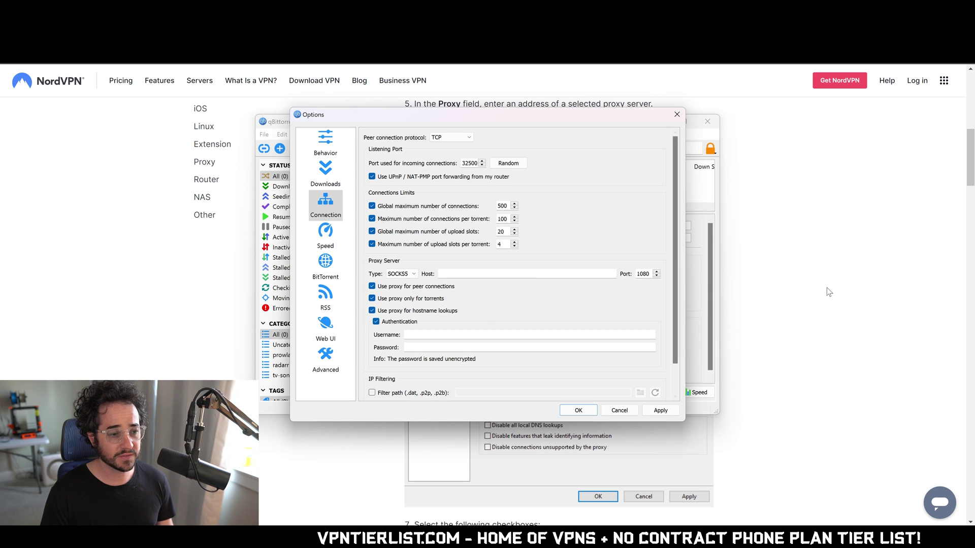
{"action": "key", "text": "alt+Tab"}
{"action": "left_click", "coordinate": [570, 203]}
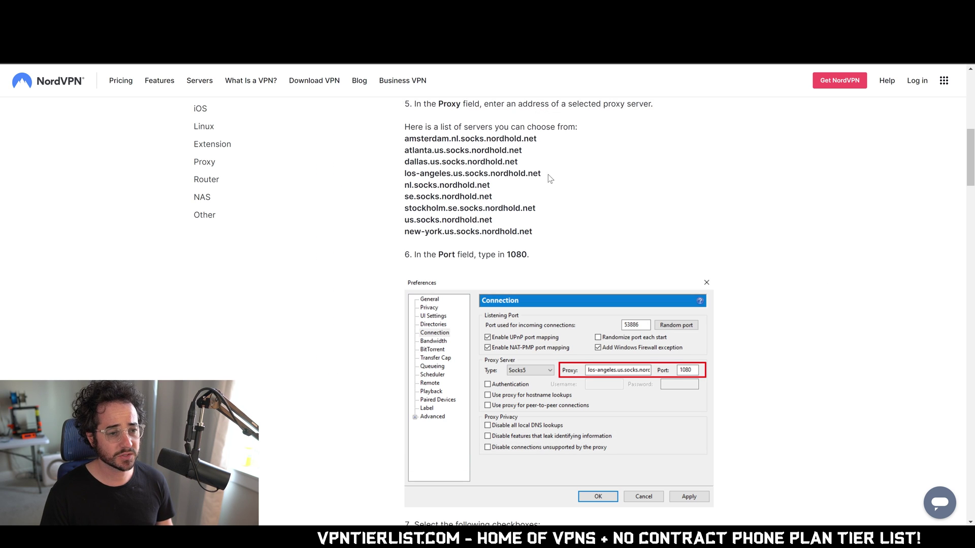
{"action": "left_click_drag", "start_coordinate": [548, 179], "coordinate": [394, 181]}
{"action": "key", "text": "ctrl+c"}
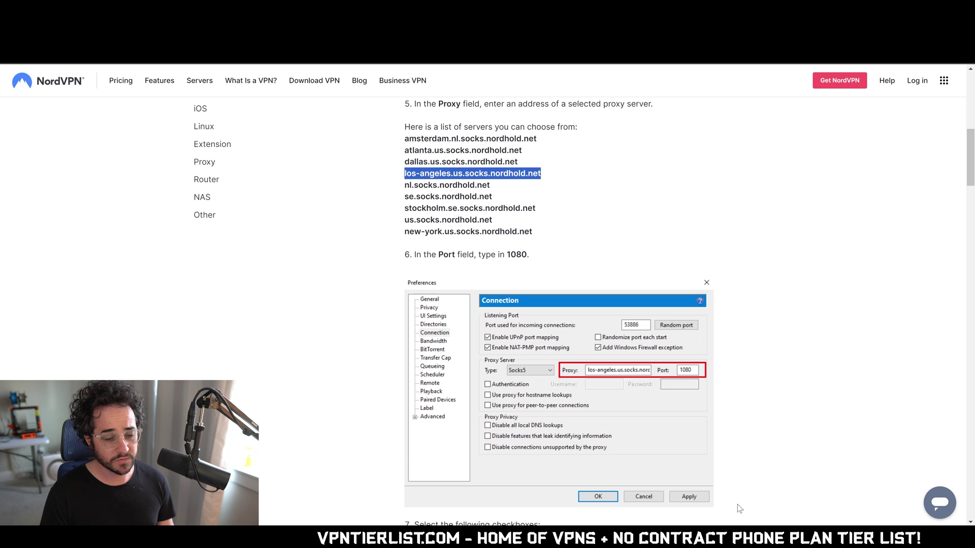
Paste los-angeles.us.socks.nordhold.net as the proxy host, then apply and close Options.
{"action": "key", "text": "alt+Tab"}
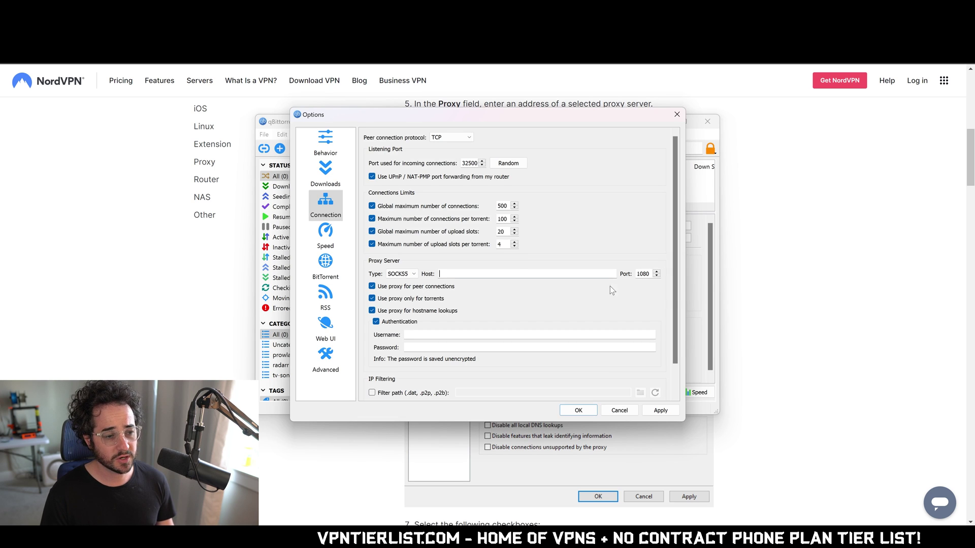
{"action": "key", "text": "ctrl+v"}
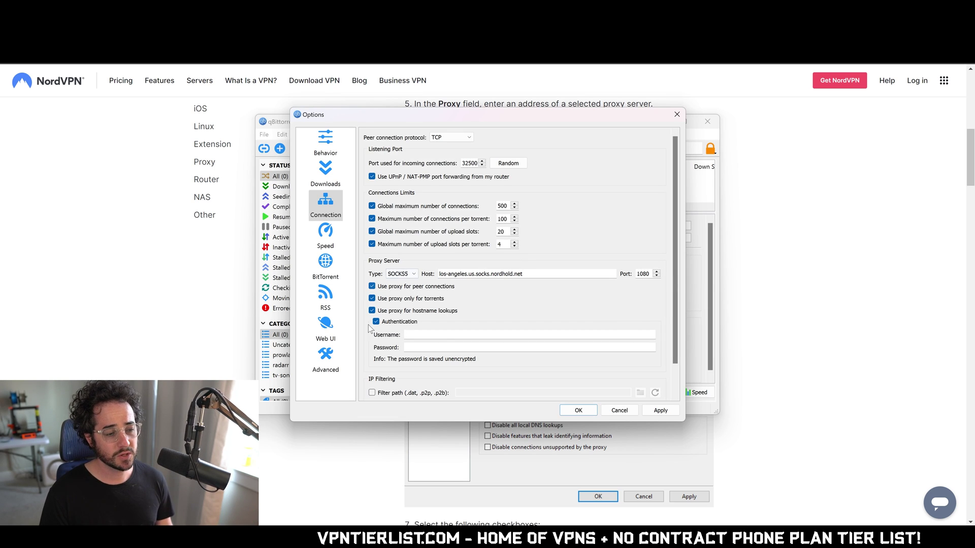
{"action": "left_click", "coordinate": [441, 334]}
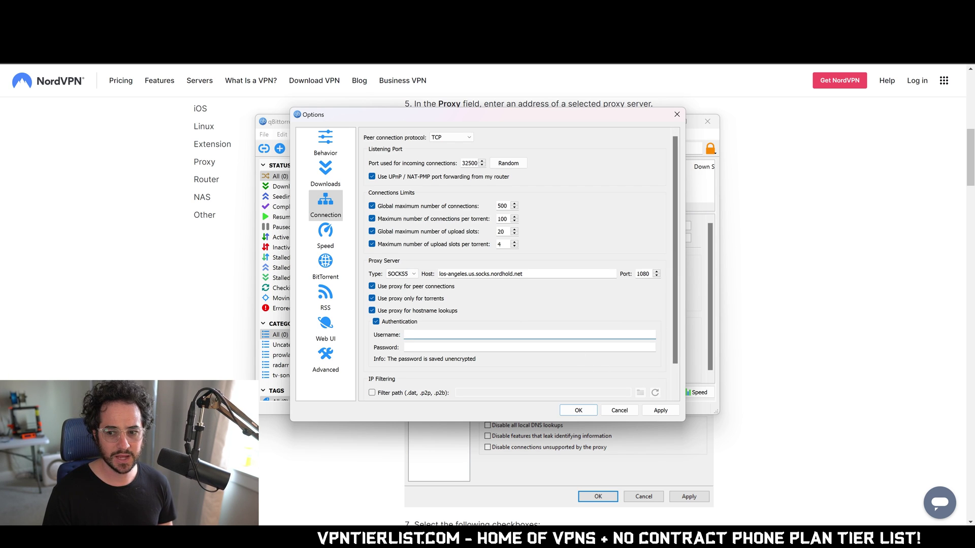
{"action": "left_click", "coordinate": [661, 410]}
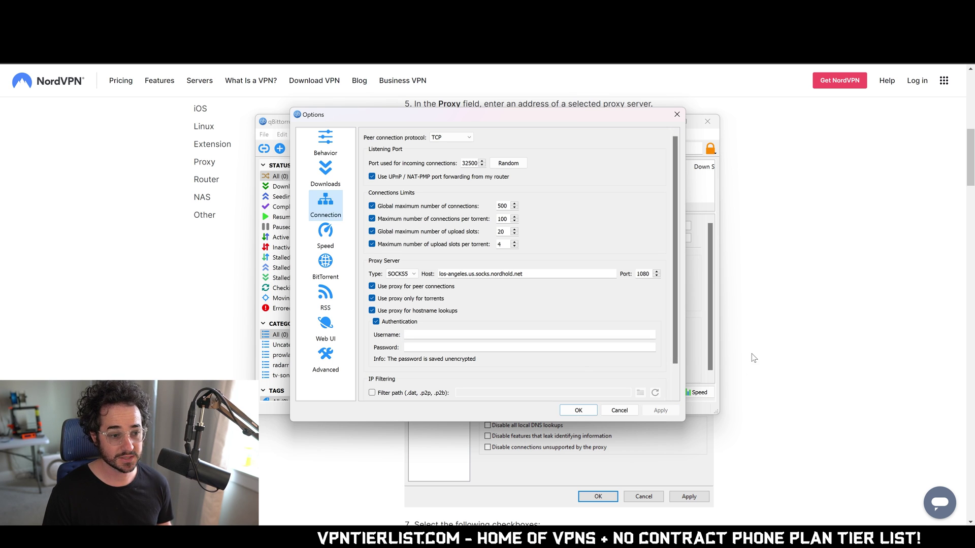
{"action": "left_click", "coordinate": [576, 411]}
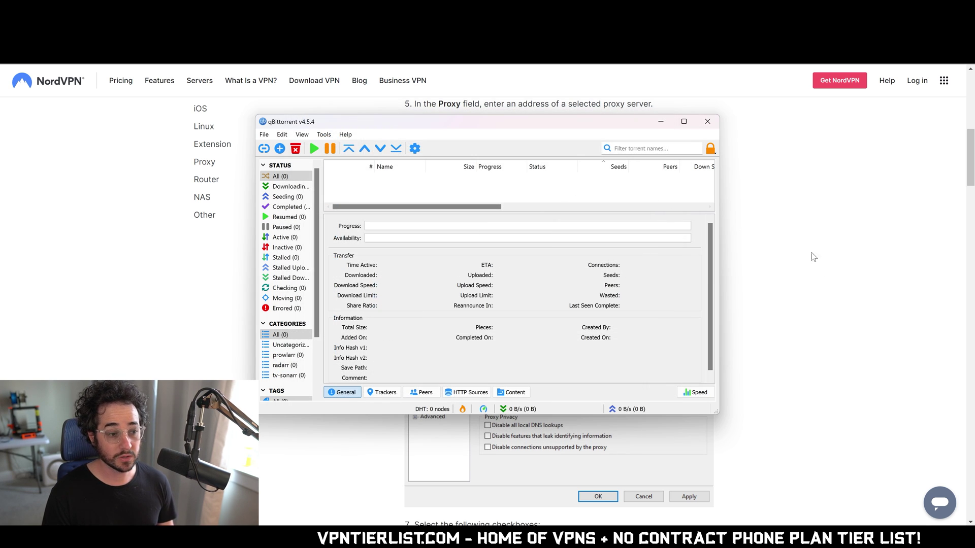
Briefly bring up qBittorrent, then return to the NordVPN guide's server list and port 1080 step.
{"action": "left_click", "coordinate": [827, 284]}
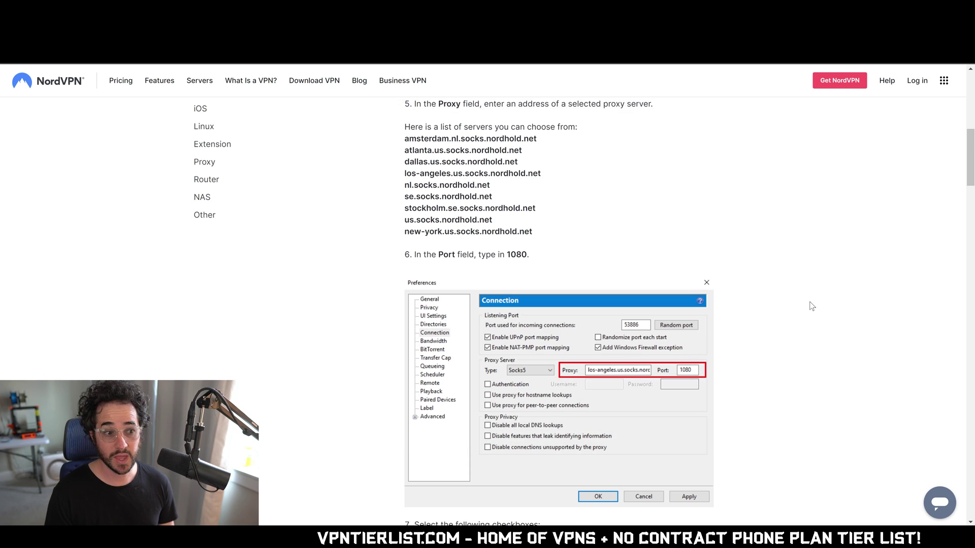
{"action": "scroll", "coordinate": [811, 306], "scroll_direction": "down", "scroll_amount": 2}
{"action": "scroll", "coordinate": [817, 264], "scroll_direction": "down", "scroll_amount": 1}
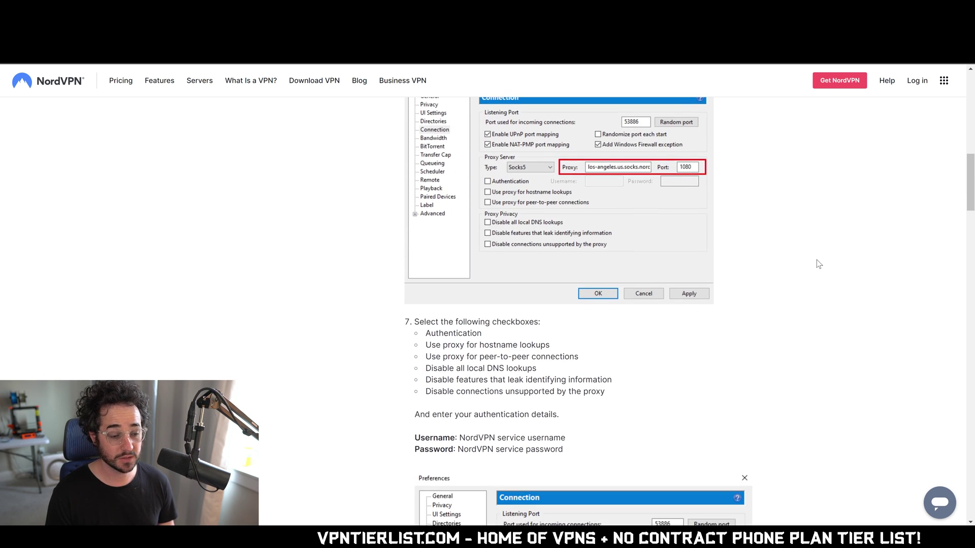
{"action": "scroll", "coordinate": [816, 264], "scroll_direction": "down", "scroll_amount": 2}
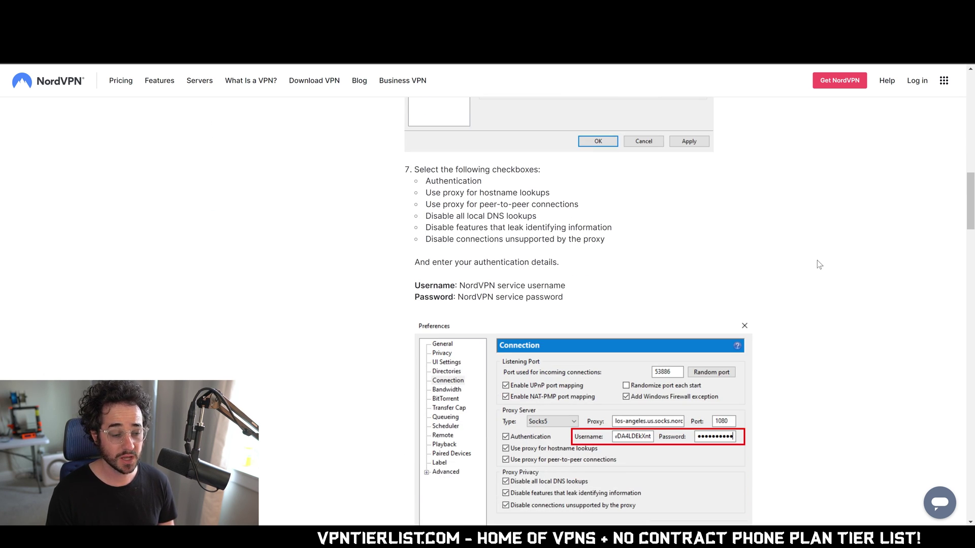
{"action": "scroll", "coordinate": [818, 264], "scroll_direction": "up", "scroll_amount": 2}
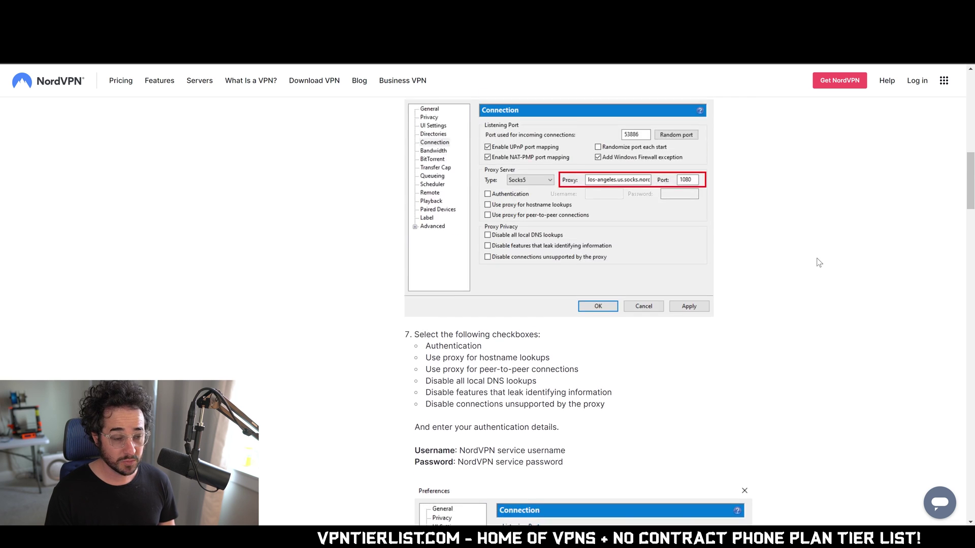
{"action": "scroll", "coordinate": [817, 263], "scroll_direction": "up", "scroll_amount": 1}
{"action": "scroll", "coordinate": [819, 262], "scroll_direction": "up", "scroll_amount": 2}
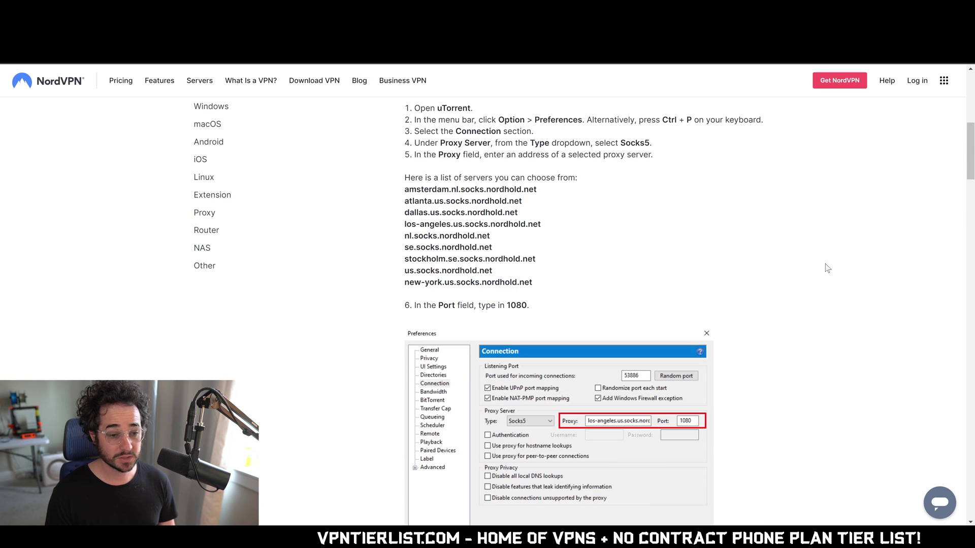
{"action": "scroll", "coordinate": [823, 267], "scroll_direction": "down", "scroll_amount": 1}
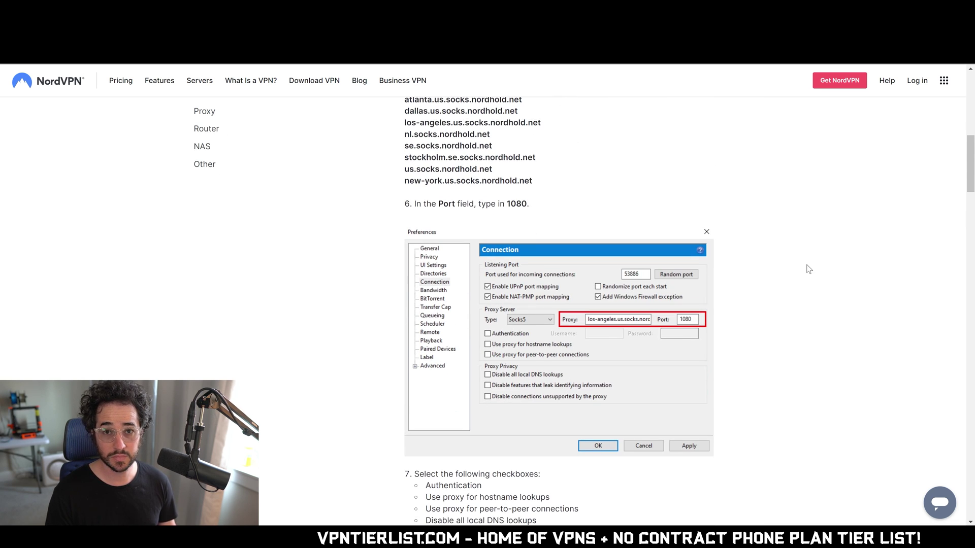
{"action": "key", "text": "alt+Tab"}
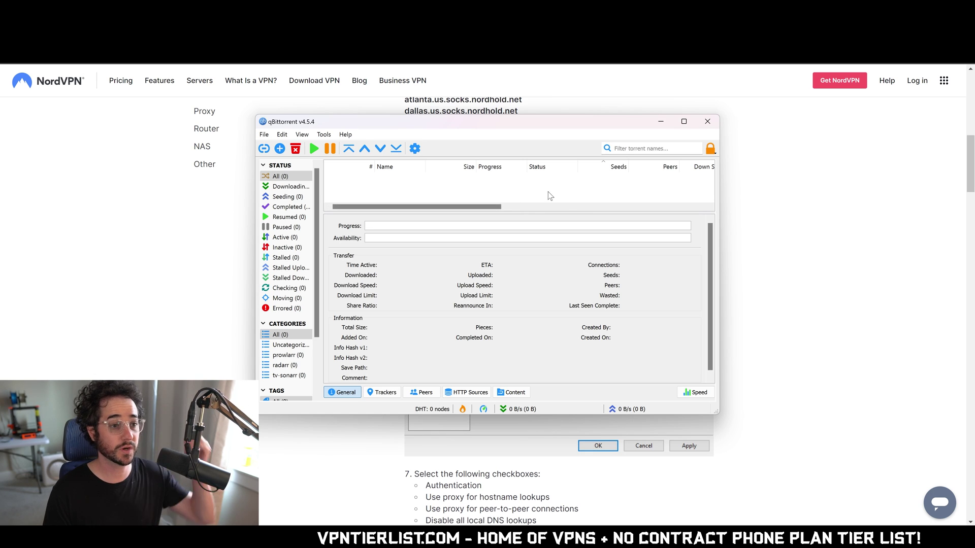
{"action": "left_click", "coordinate": [859, 246]}
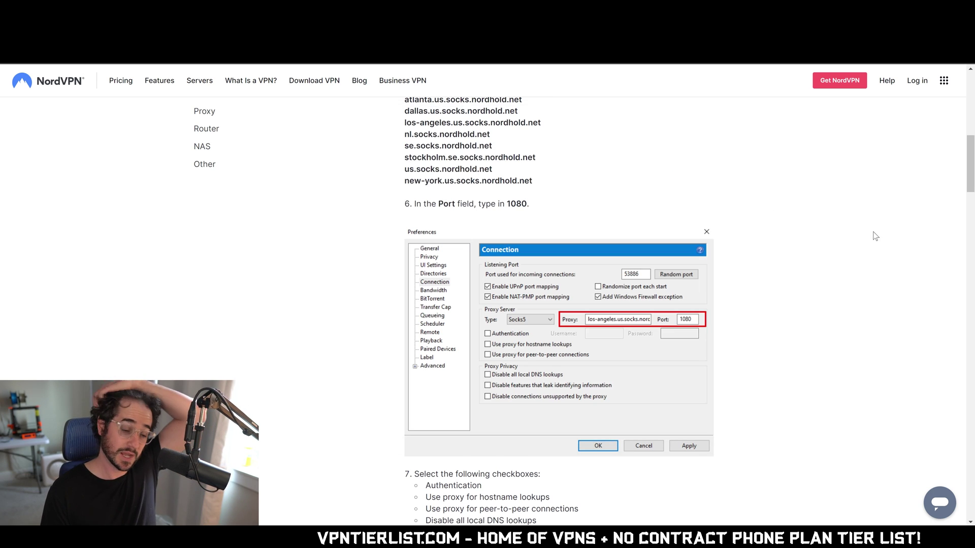
{"action": "scroll", "coordinate": [648, 251], "scroll_direction": "up", "scroll_amount": 2}
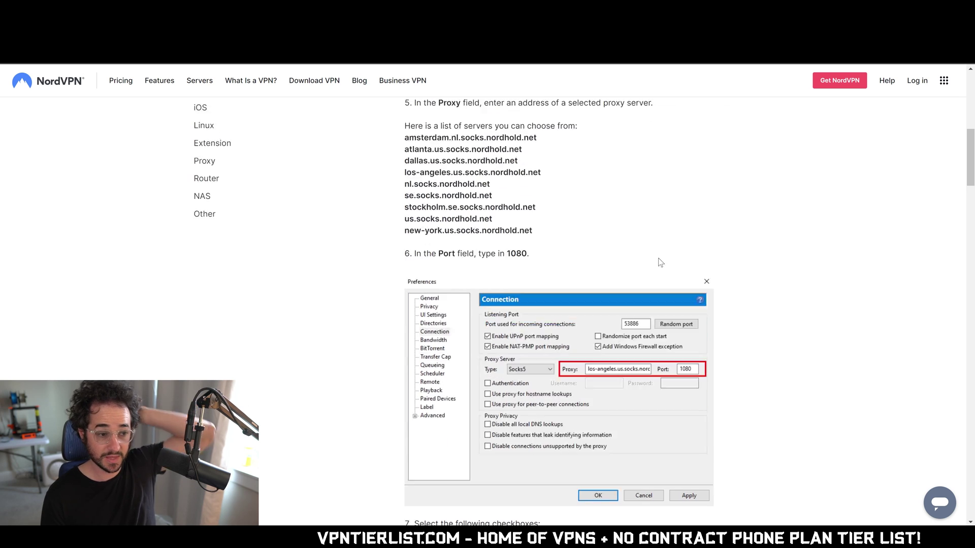
{"action": "scroll", "coordinate": [649, 278], "scroll_direction": "up", "scroll_amount": 1}
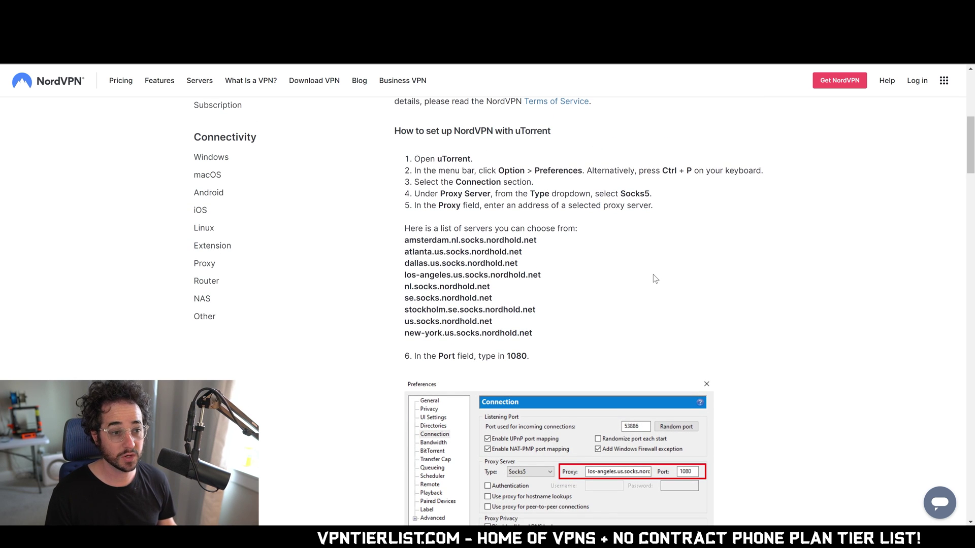